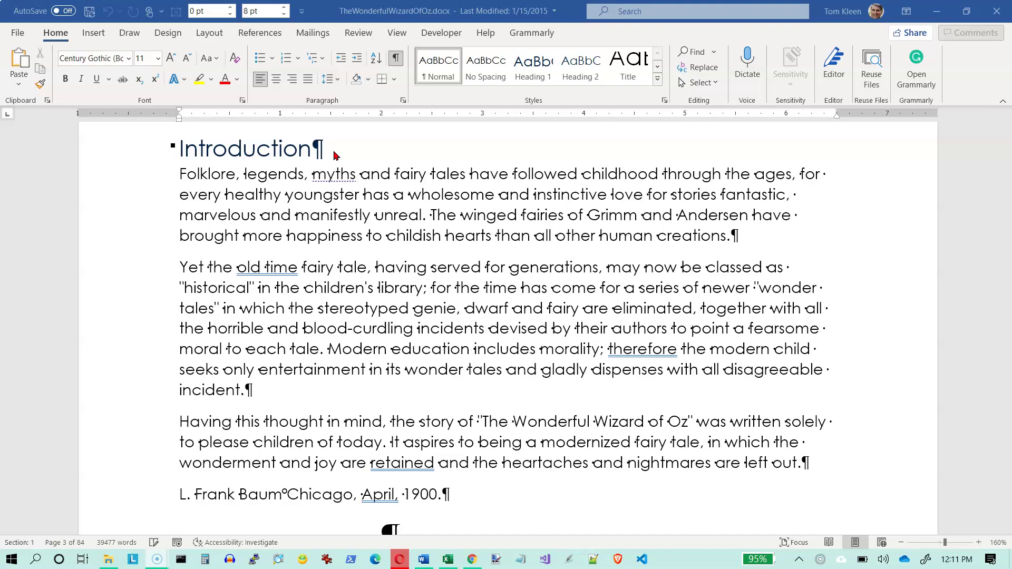
Scroll to chapter 1, put the cursor at the end of the book title, and show the References commands
scroll(333, 220, "down", 5)
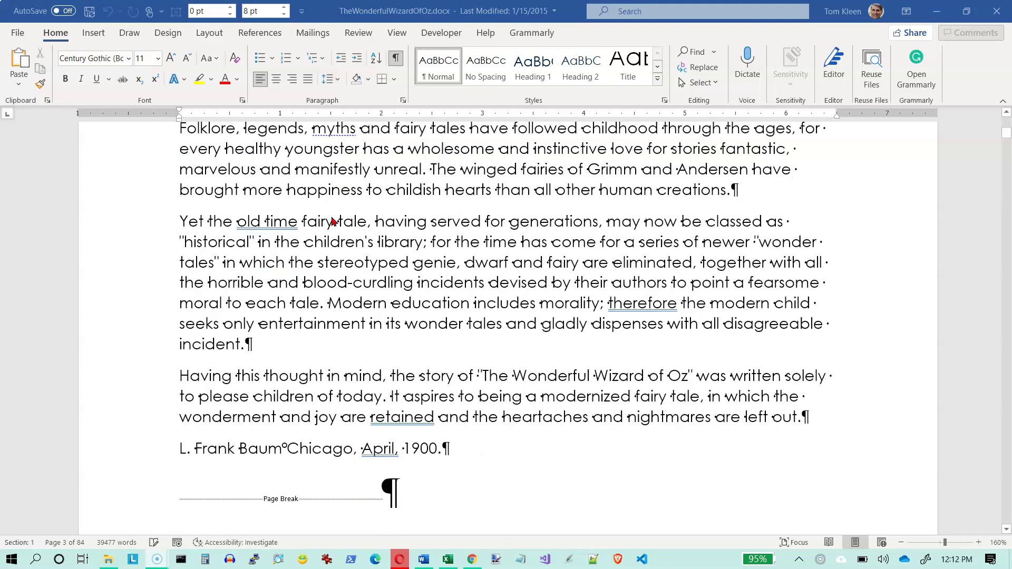
scroll(332, 220, "down", 12)
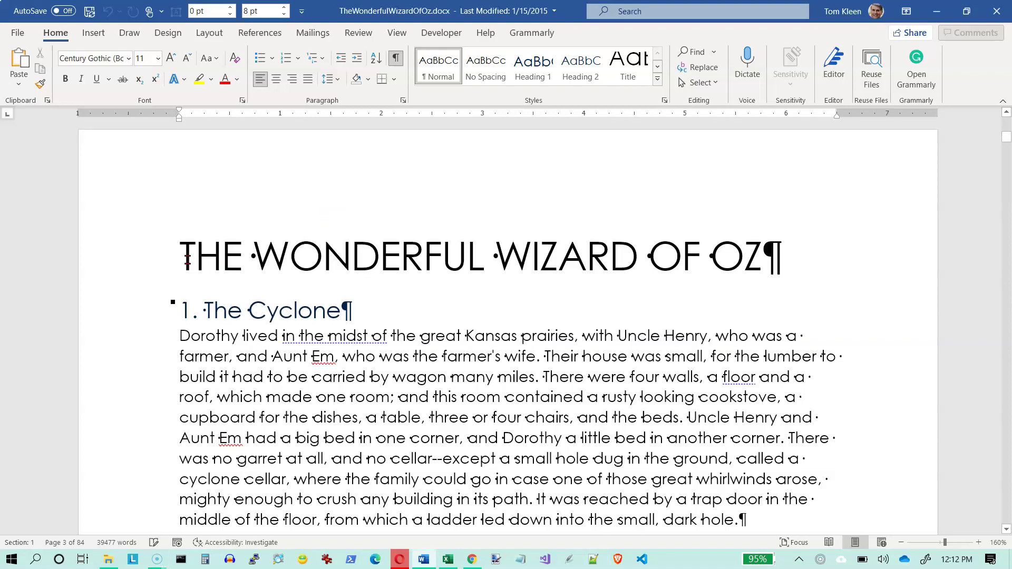
left_click(184, 257)
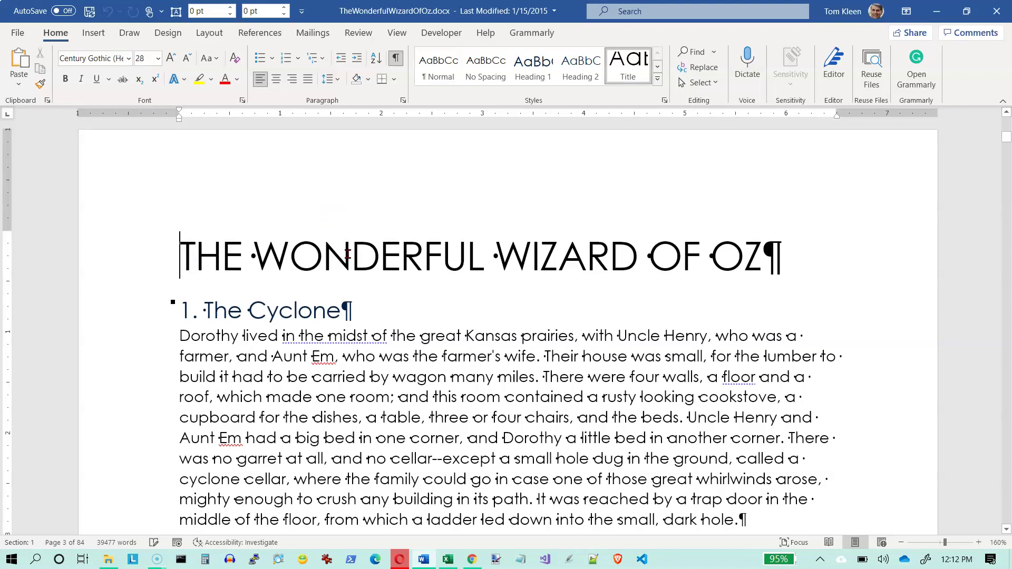
key("End")
left_click(265, 34)
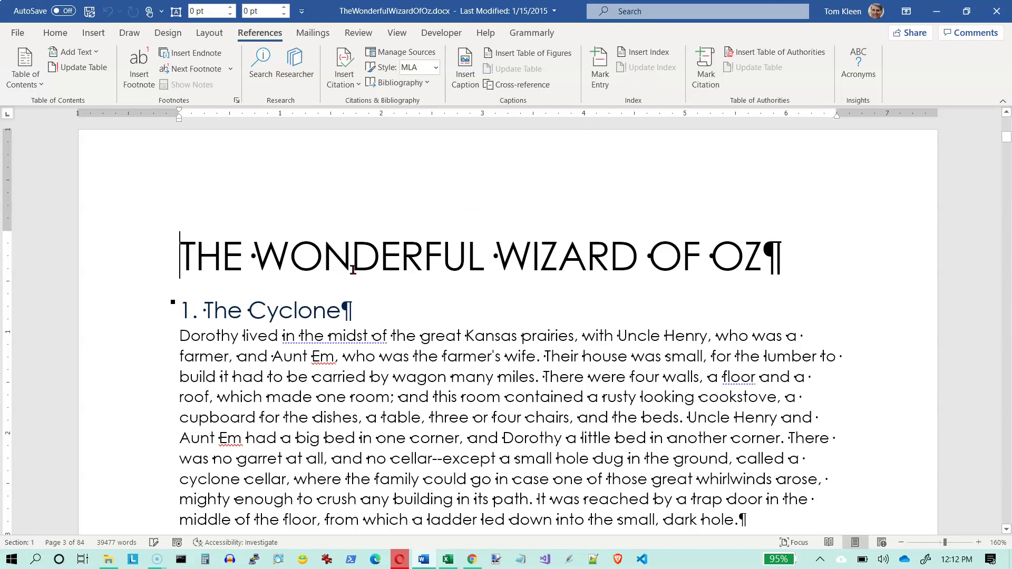
Search the document for 'scare' and select Scarecrow in the chapter 3 heading
left_click(182, 260)
key("ctrl+f")
type("sc")
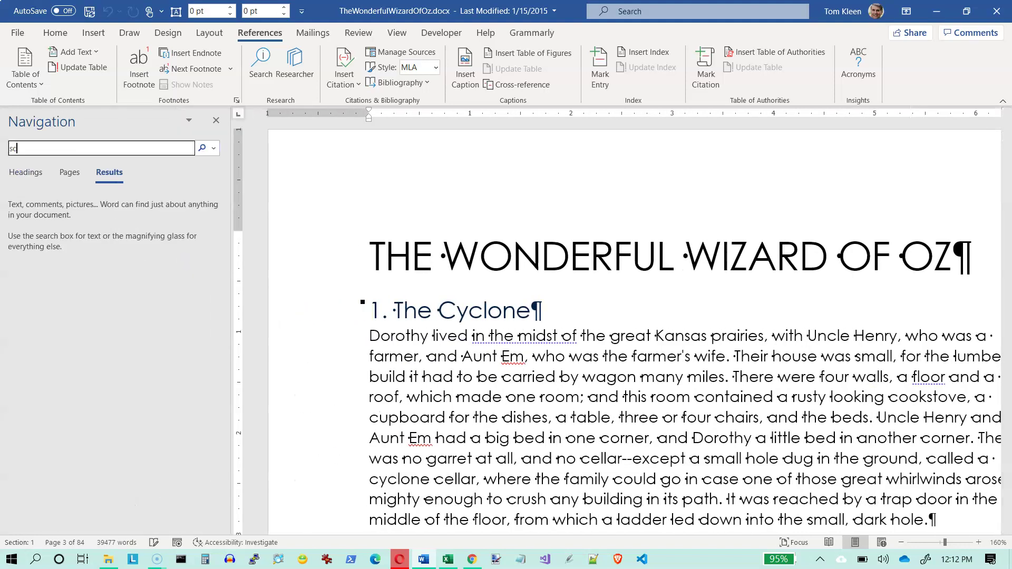
type("arecrow")
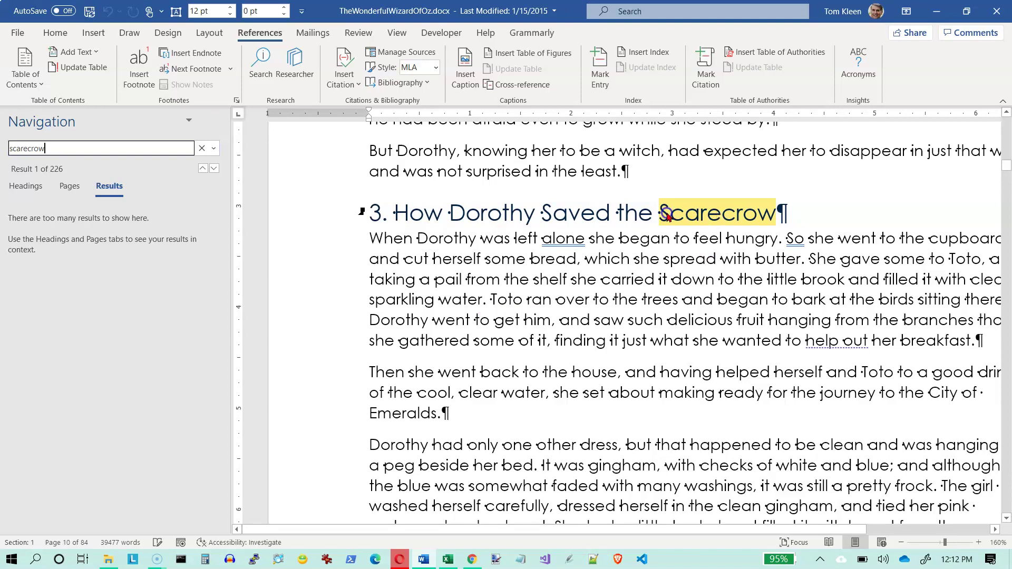
left_click_drag(661, 213, 773, 210)
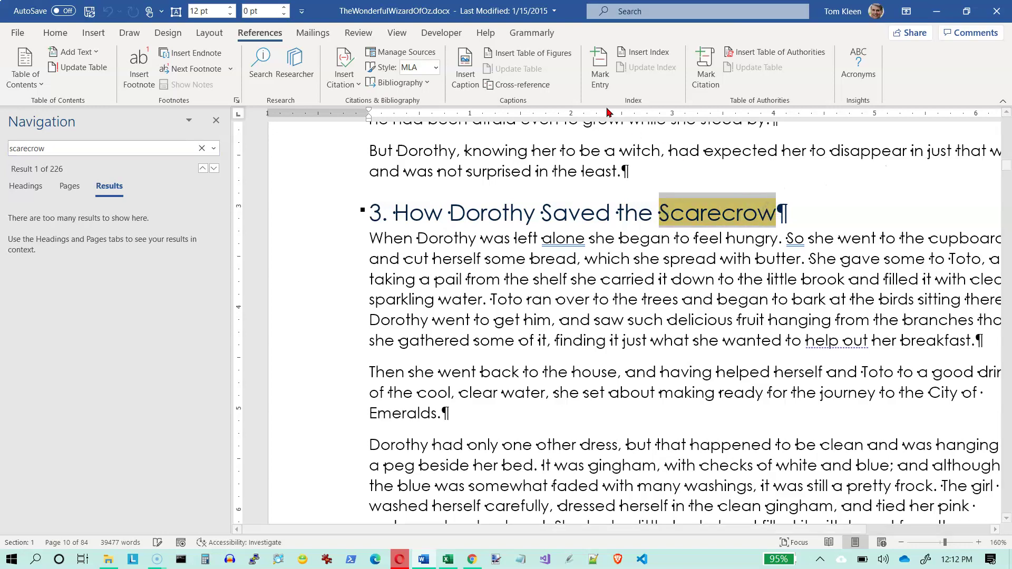
Mark every Scarecrow occurrence as an index entry, 208 in all
left_click(605, 64)
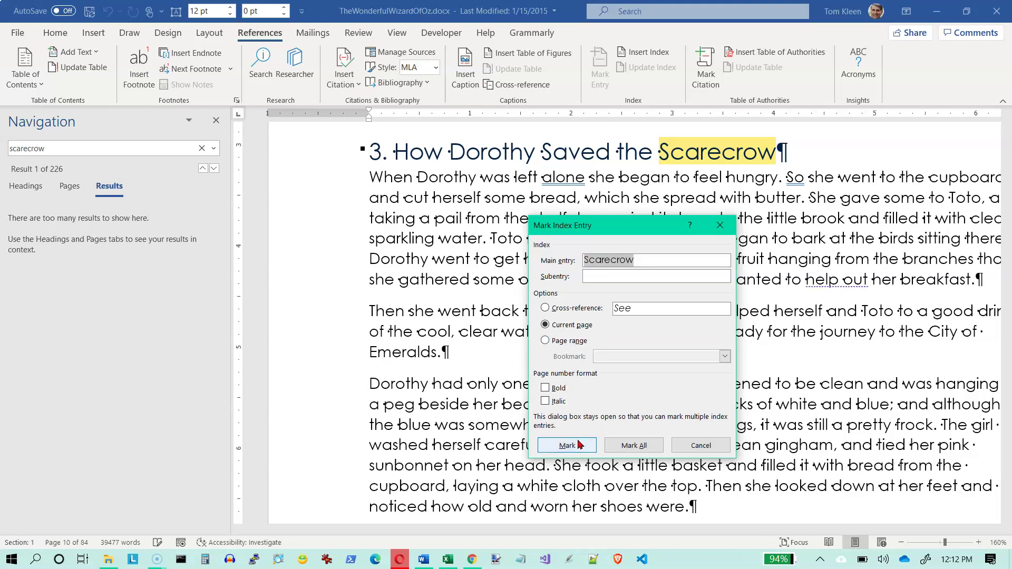
left_click(636, 446)
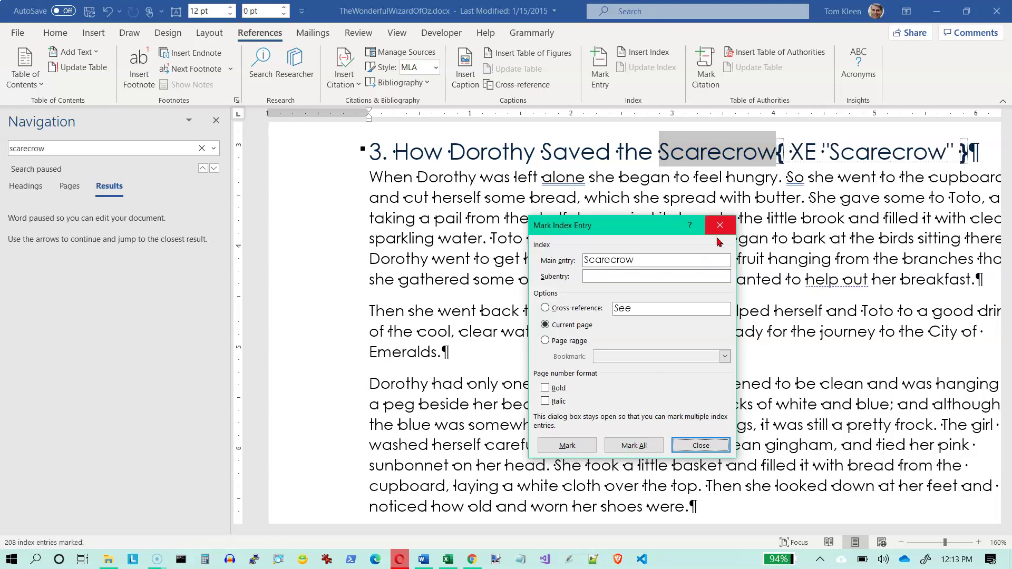
left_click(700, 447)
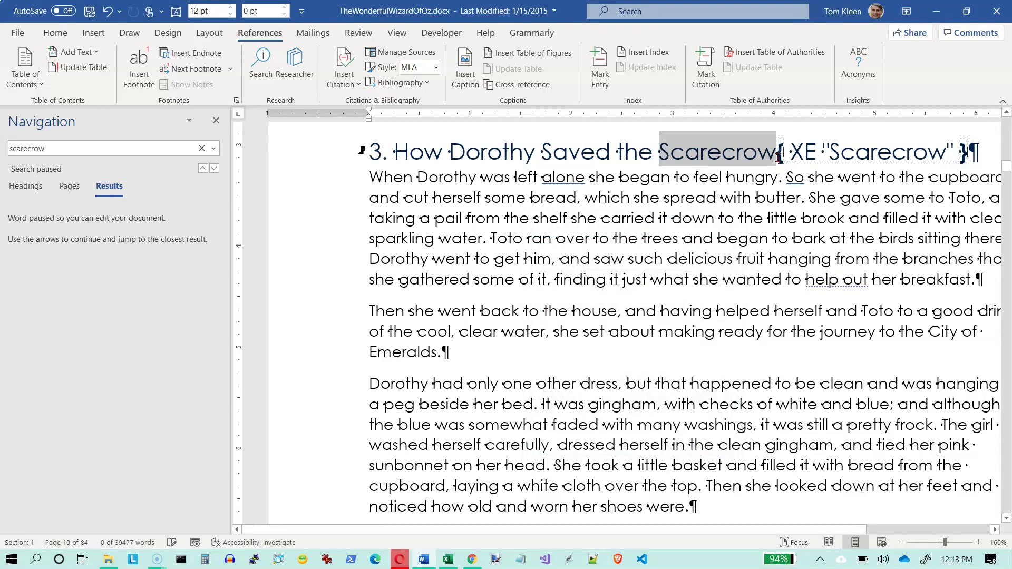
Toggle formatting marks off and on, then view the cornfield passage's XE 'Scarecrow' fields
key("Right")
key("Right")
key("Right")
key("Right")
key("Right")
key("Right")
key("Right")
key("Right")
key("Right")
key("Right")
key("Right")
key("Right")
key("Right")
key("Right")
key("Right")
key("Right")
key("Right")
left_click(58, 33)
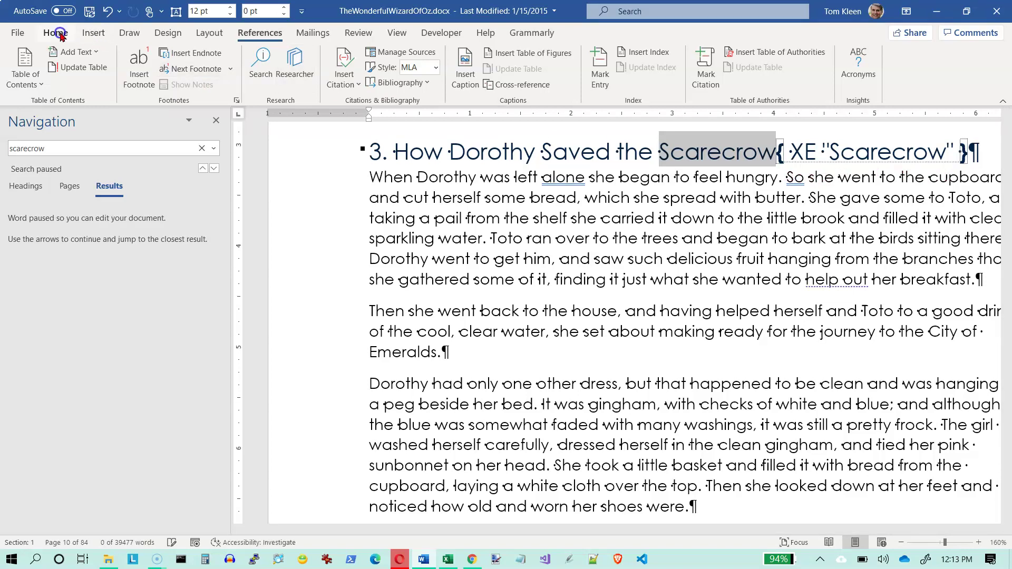
left_click(395, 58)
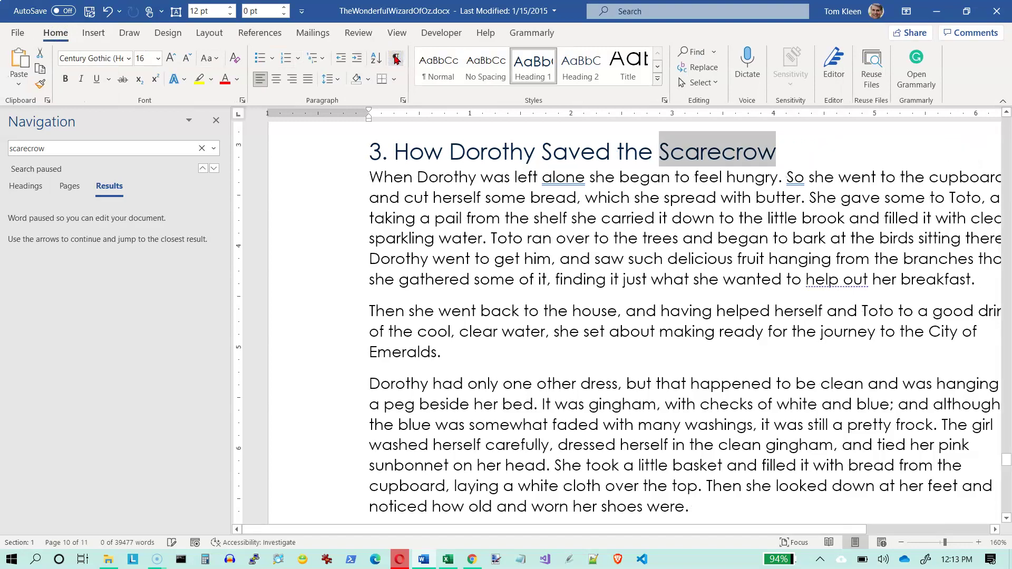
left_click(396, 58)
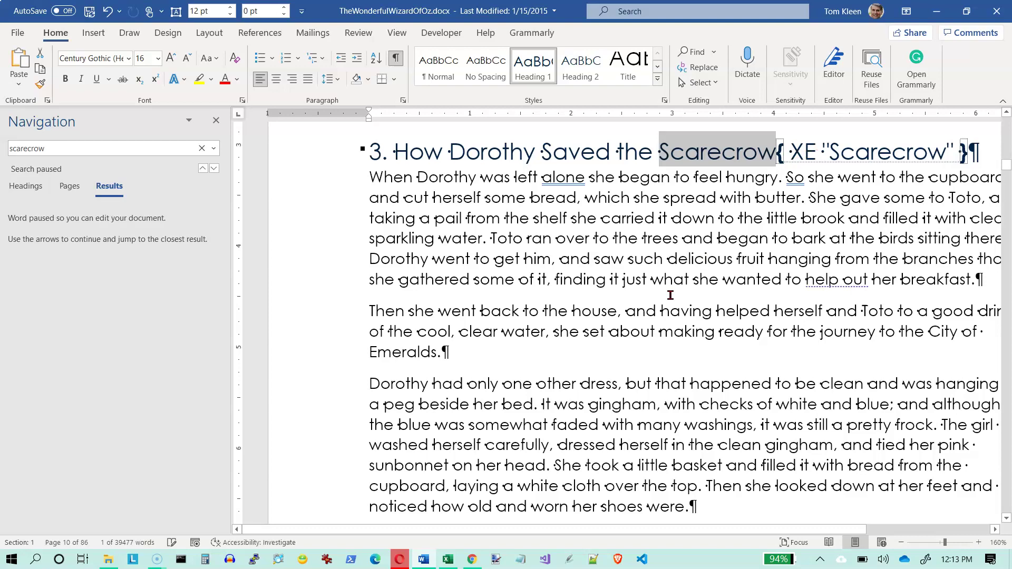
scroll(670, 295, "down", 10)
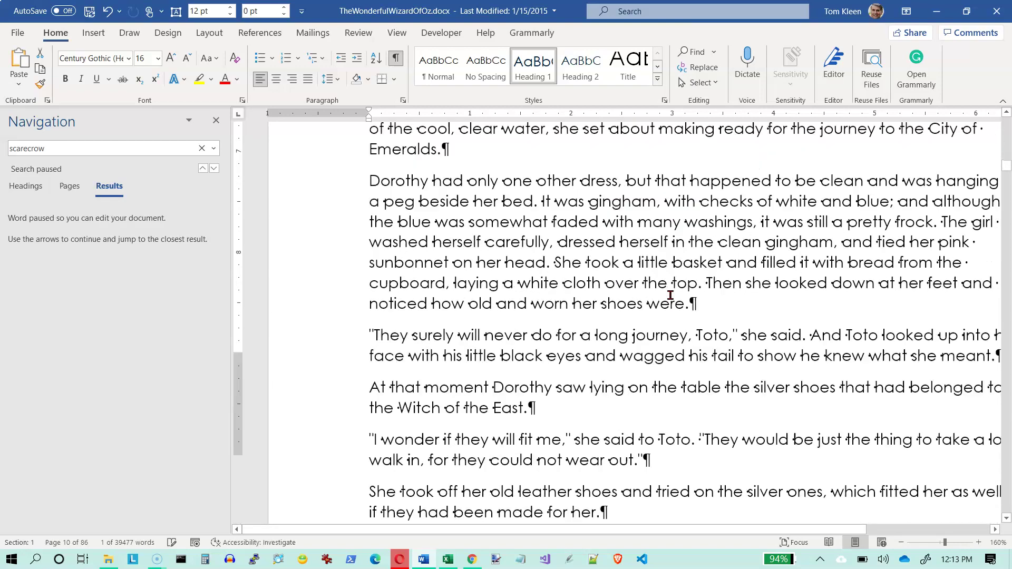
scroll(673, 299, "down", 10)
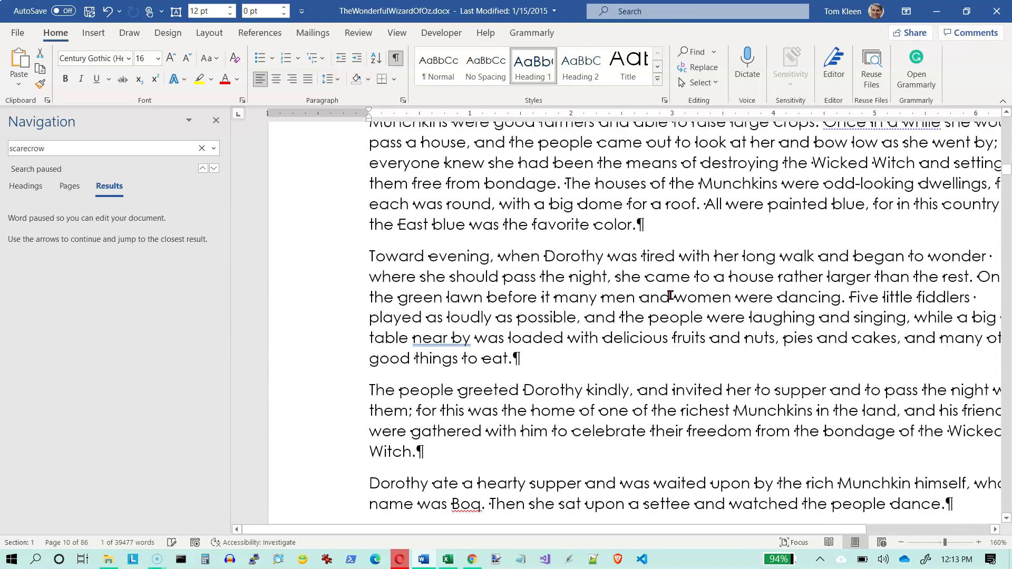
scroll(670, 295, "down", 10)
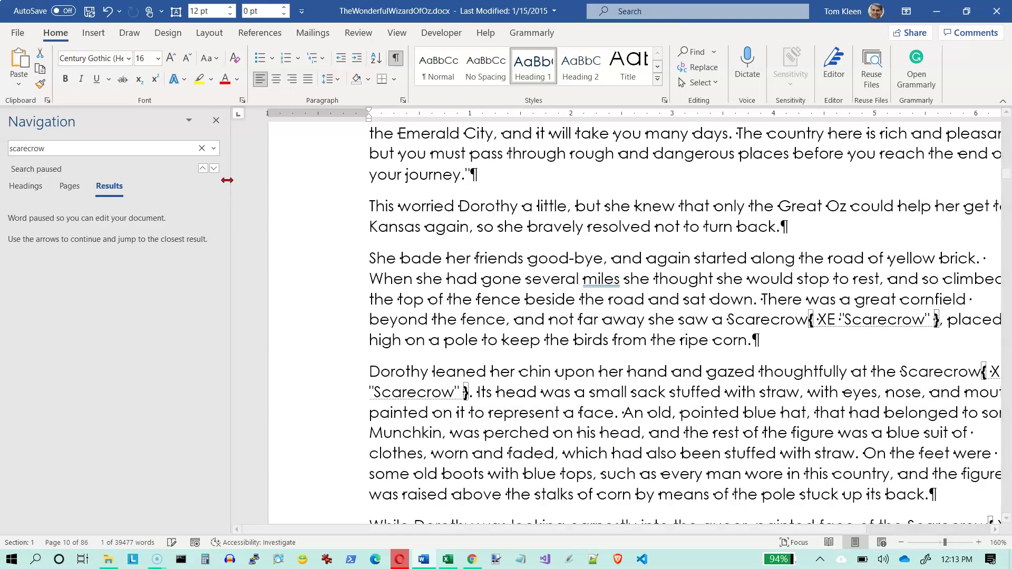
left_click(214, 168)
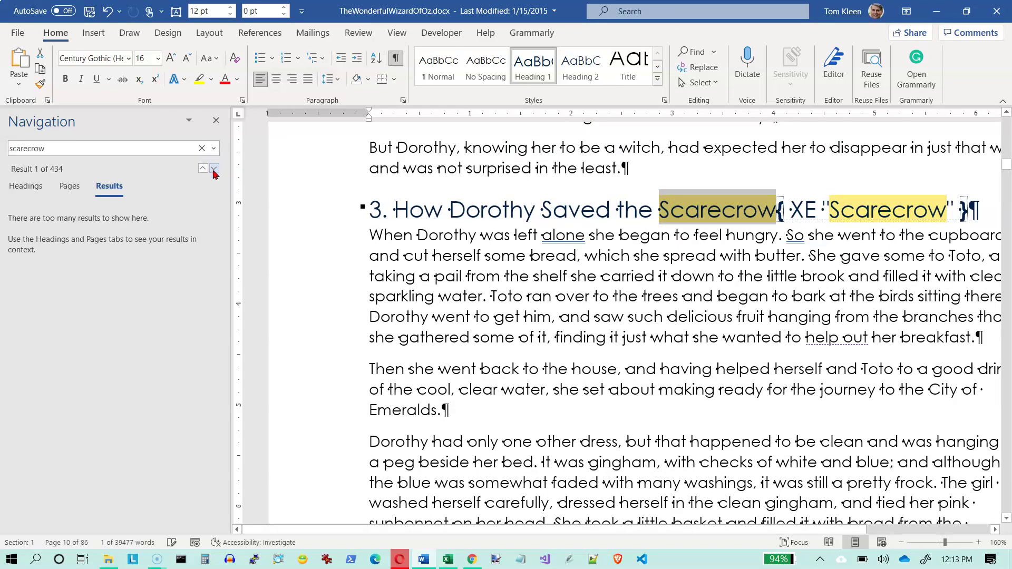
left_click(214, 169)
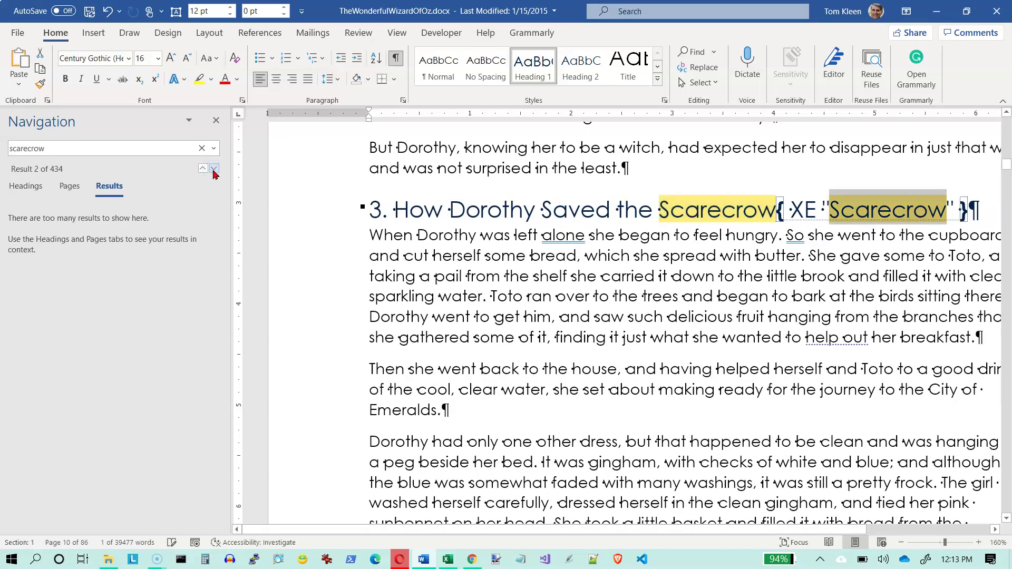
left_click(214, 168)
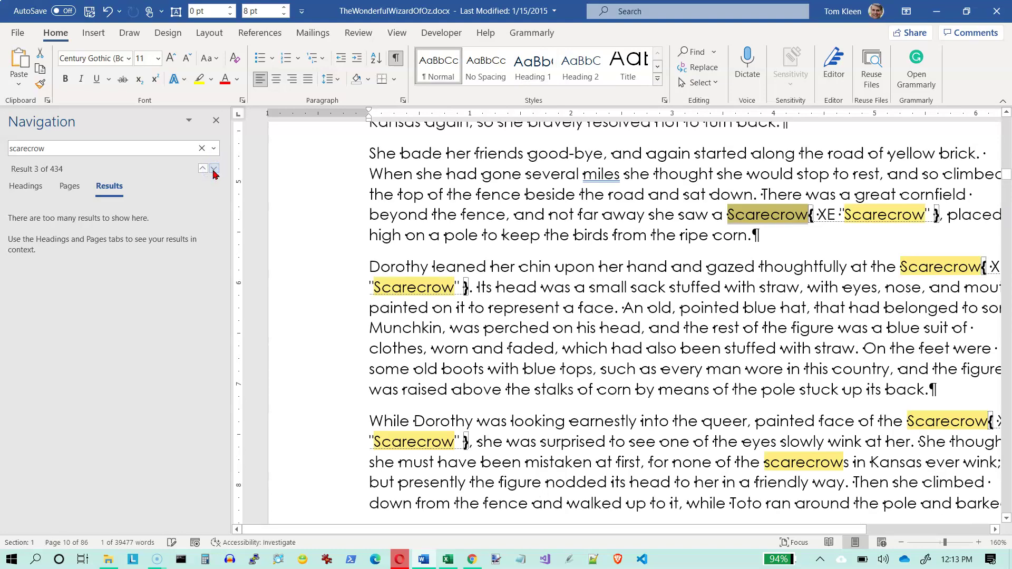
left_click(214, 168)
left_click(214, 169)
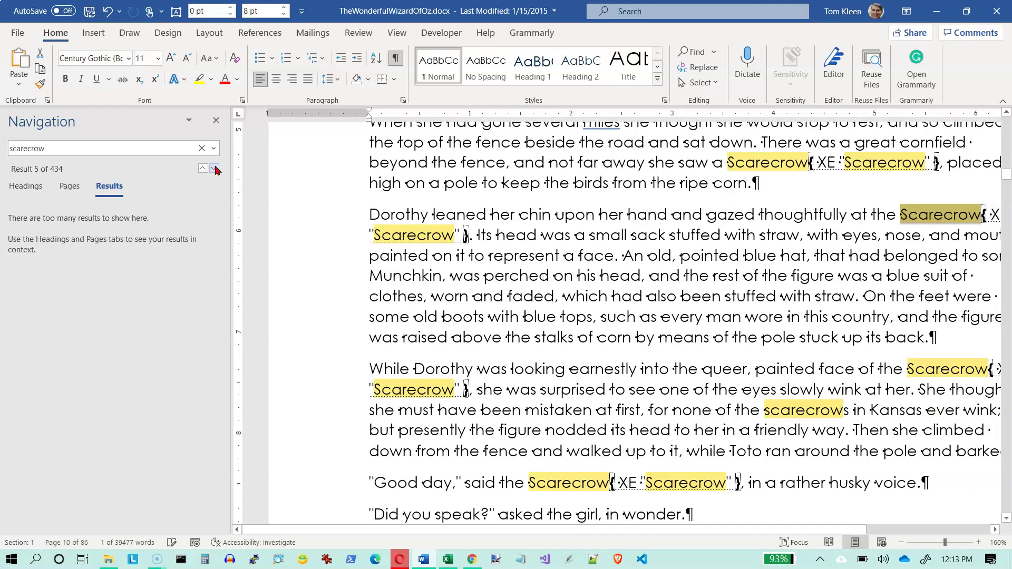
left_click(214, 169)
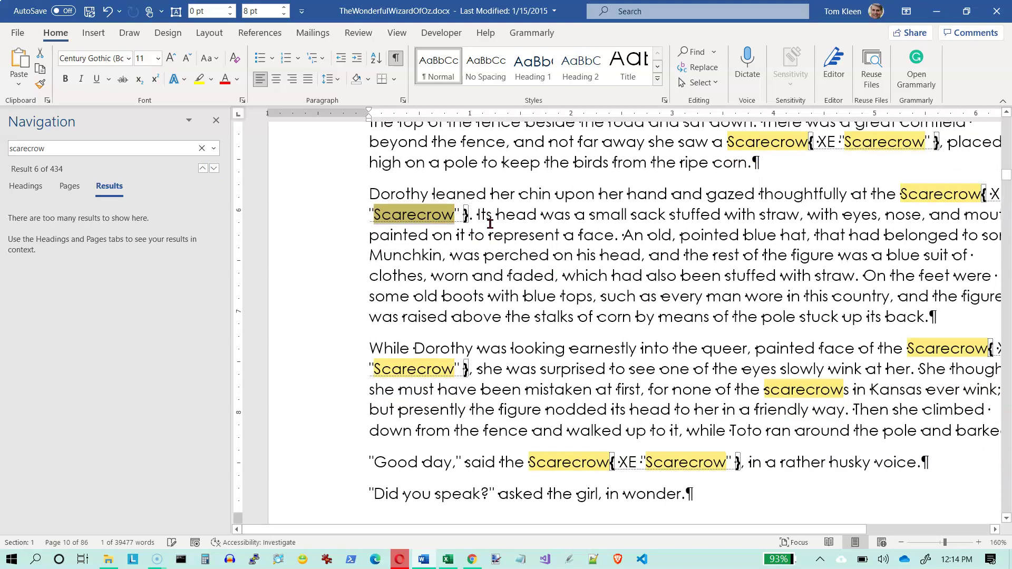
left_click(469, 217)
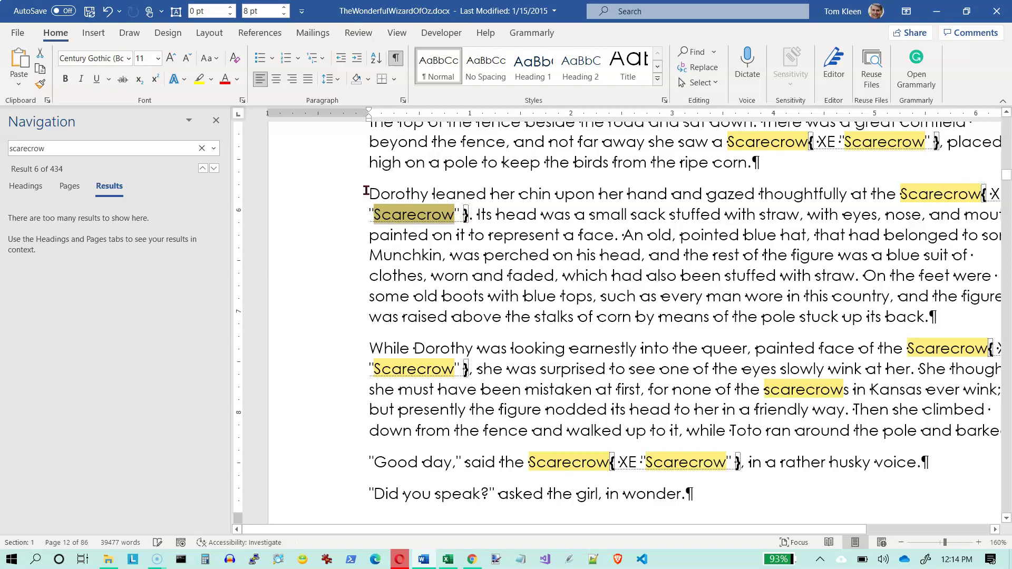
Change the search term to 'lion' and select Lion in the chapter 6 heading
left_click(135, 149)
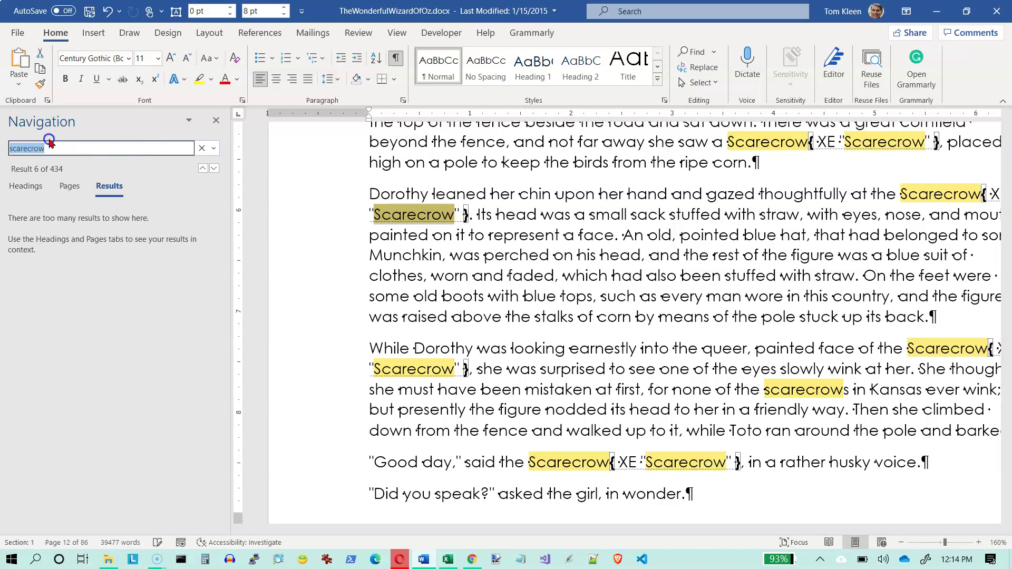
key("BackSpace")
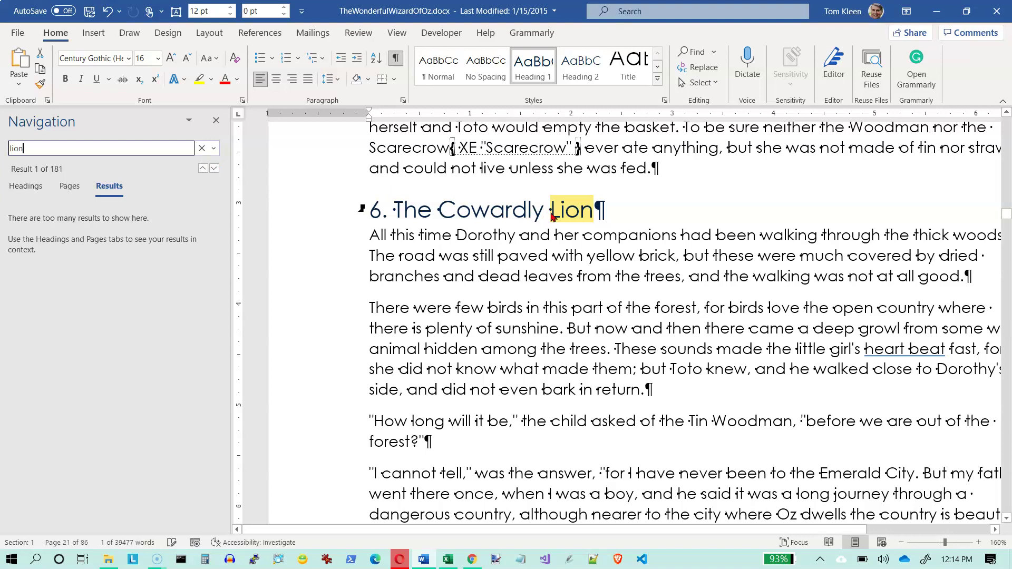
mouse_move(554, 216)
left_mouse_down()
mouse_move(578, 211)
mouse_move(551, 211)
left_mouse_up()
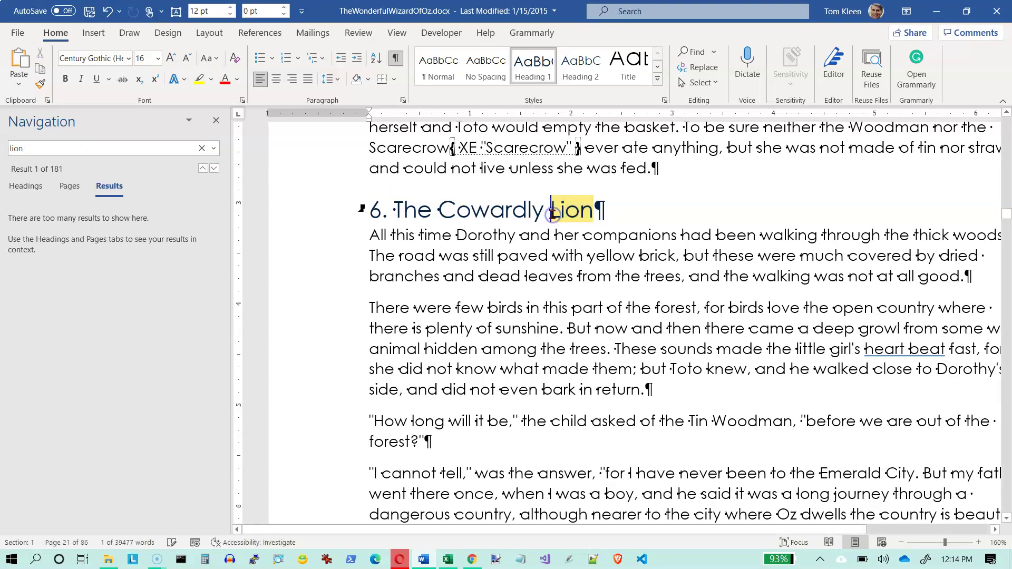
double_click(552, 211)
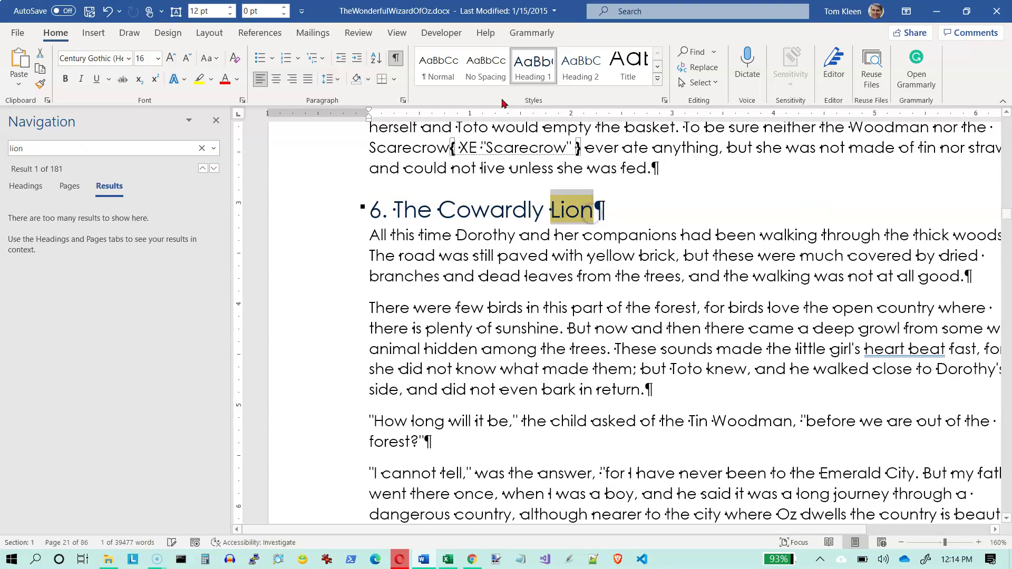
left_click(357, 34)
left_click(275, 34)
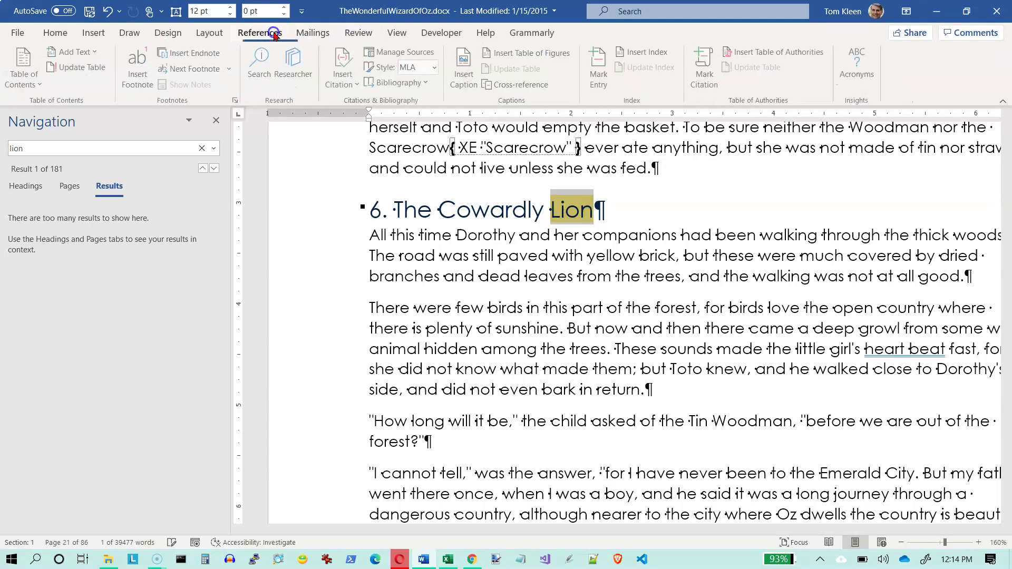
Mark every Lion occurrence as a main index entry, 162 in all
left_click(600, 70)
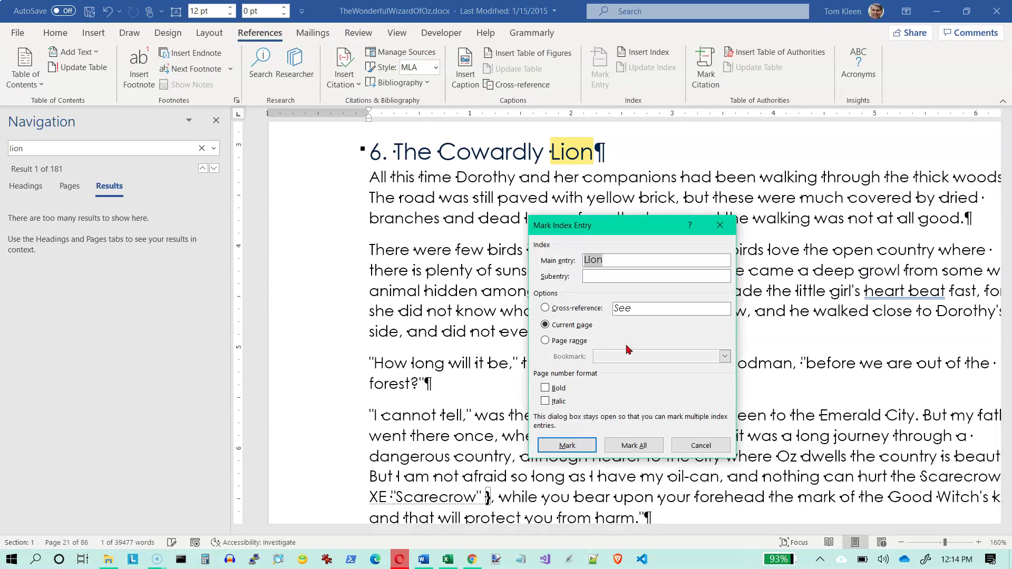
left_click(649, 446)
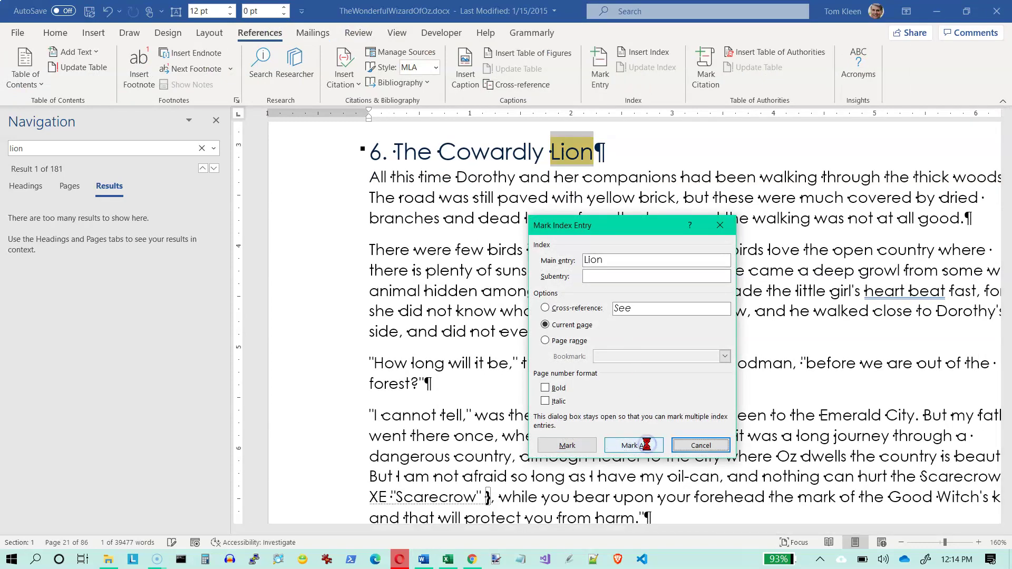
left_click(700, 447)
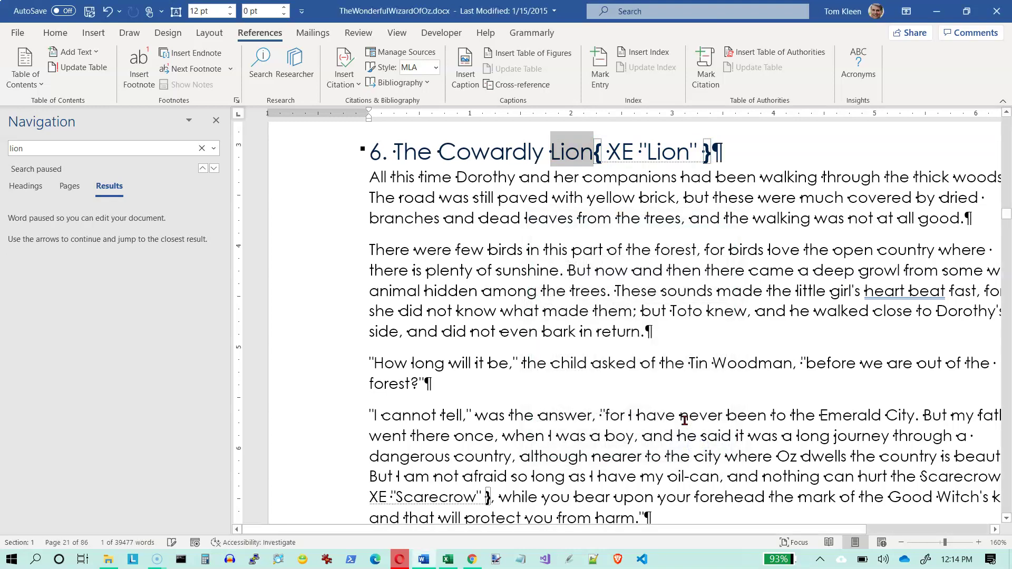
Close the search pane and add a page break at the document's end
scroll(677, 364, "down", 6)
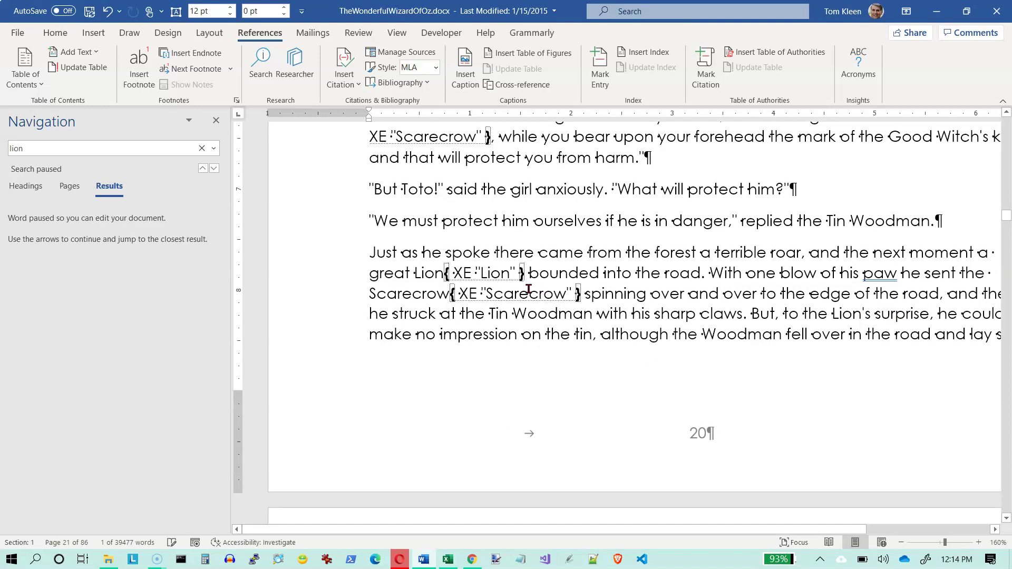
left_click(520, 273)
left_click(217, 120)
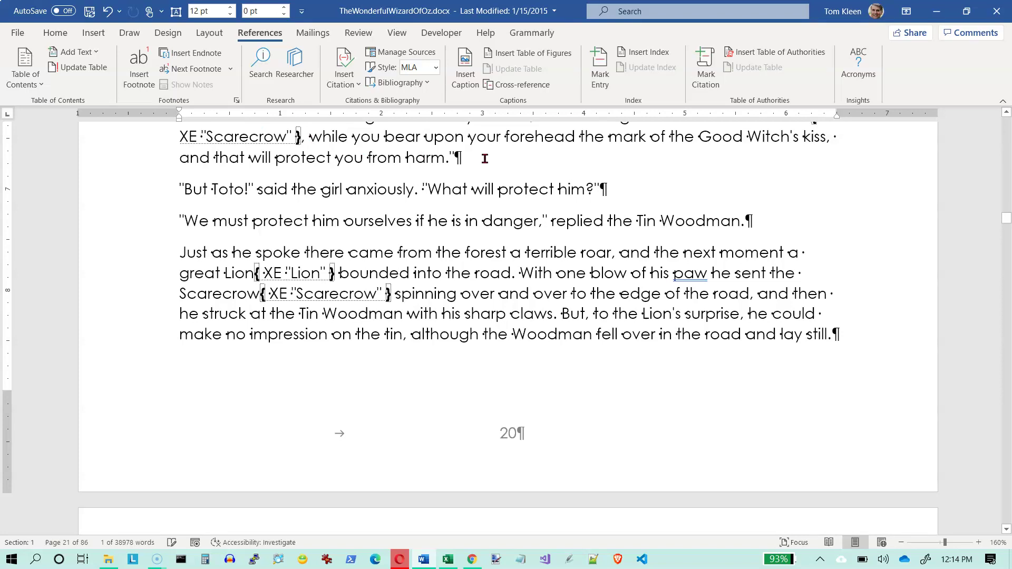
key("ctrl+End")
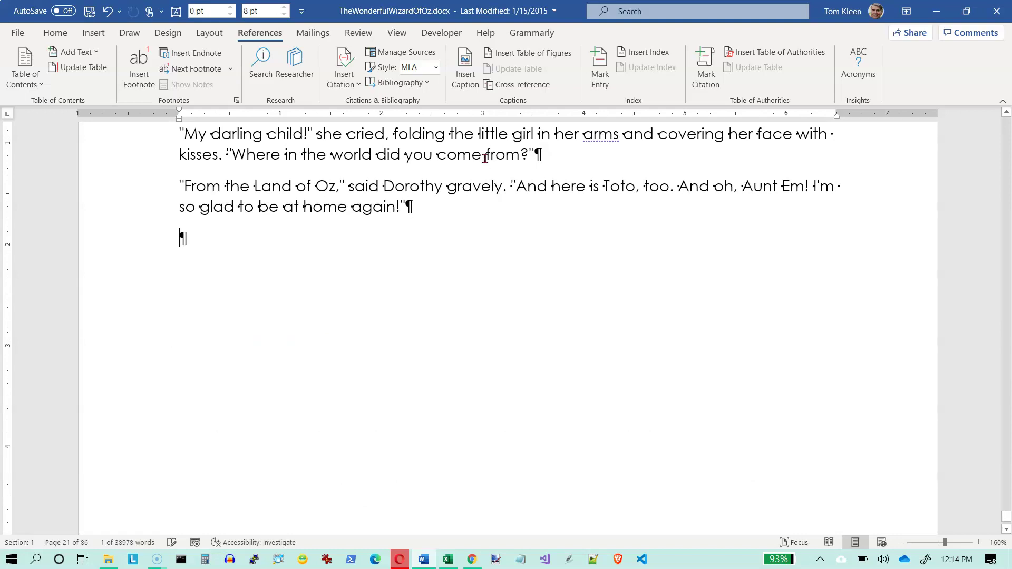
key("ctrl+Return")
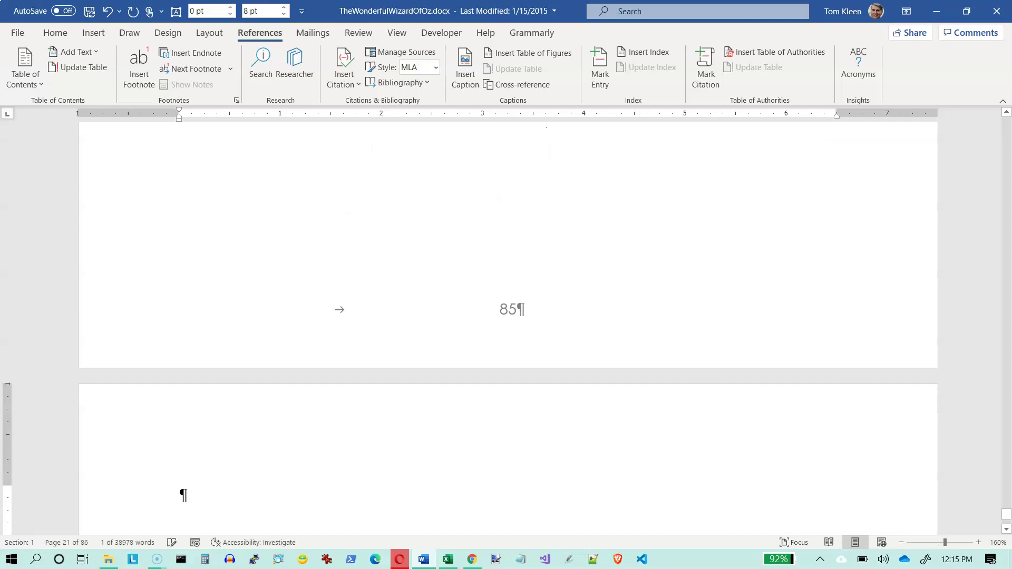
Insert a two-column index of Lion and Scarecrow on the final page
left_click(648, 53)
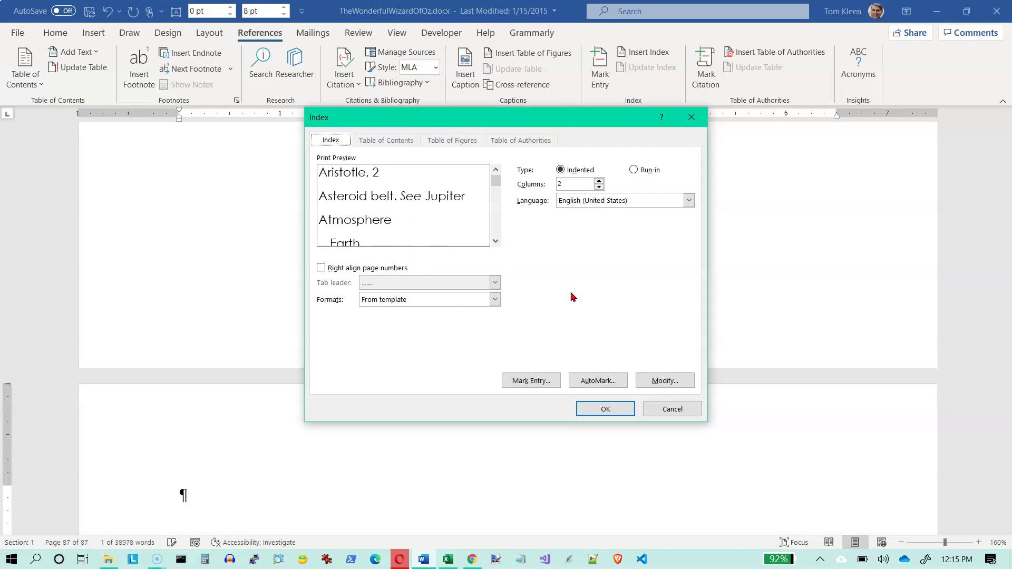
left_click(606, 410)
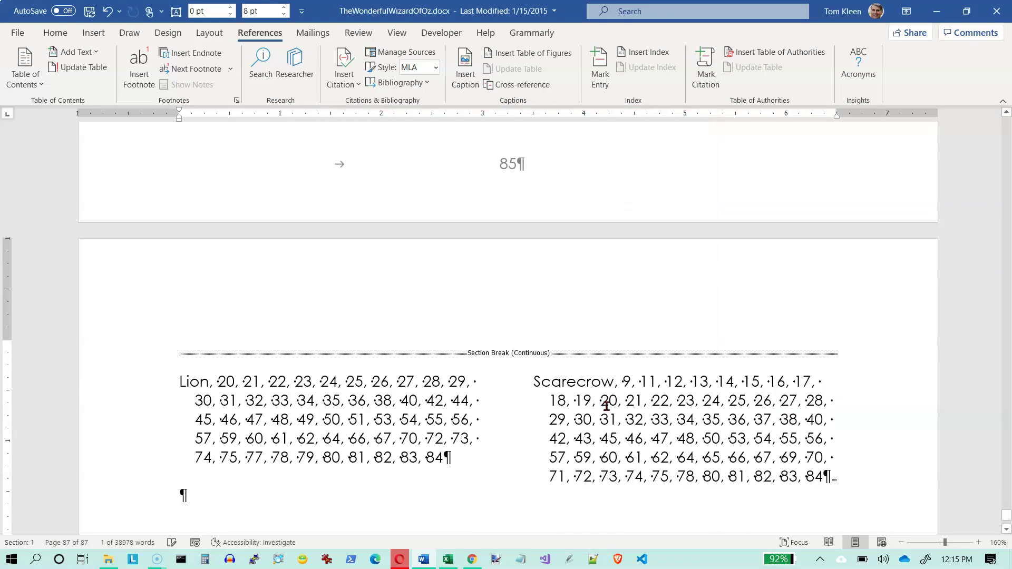